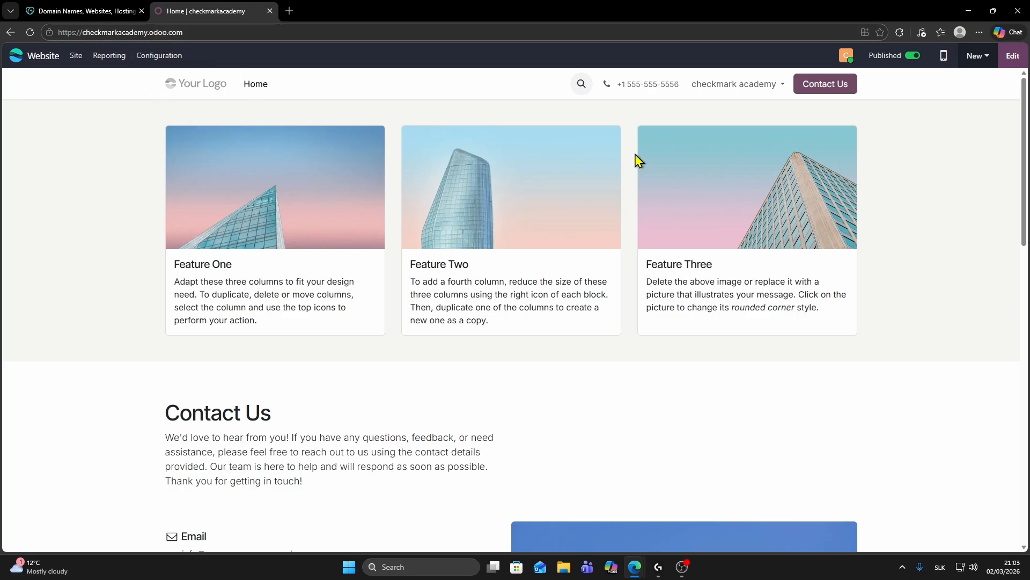
Step: Open the domain name settings of the checkmarkacademy database and choose to use an existing own domain
left_click(847, 57)
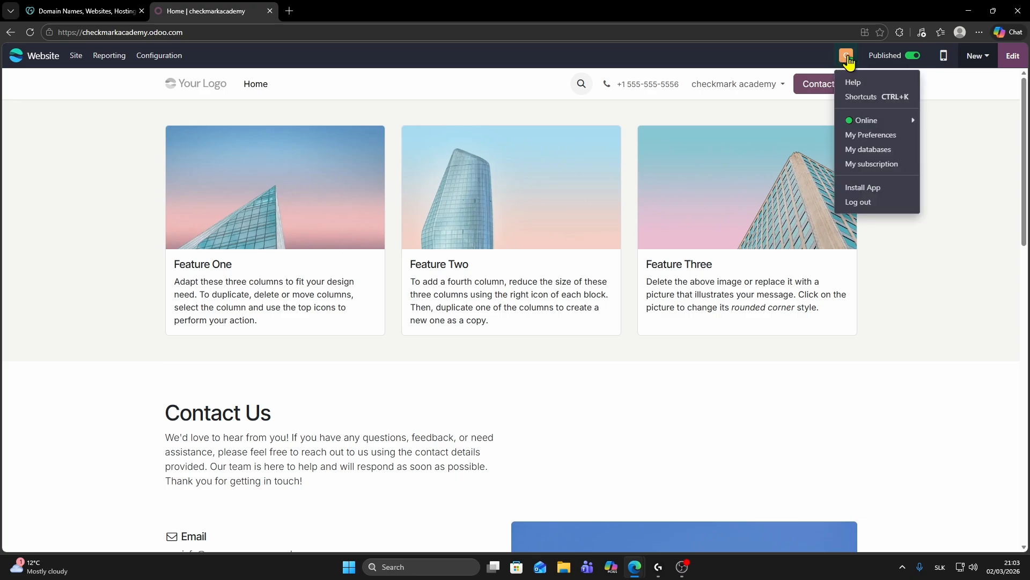
left_click(879, 150)
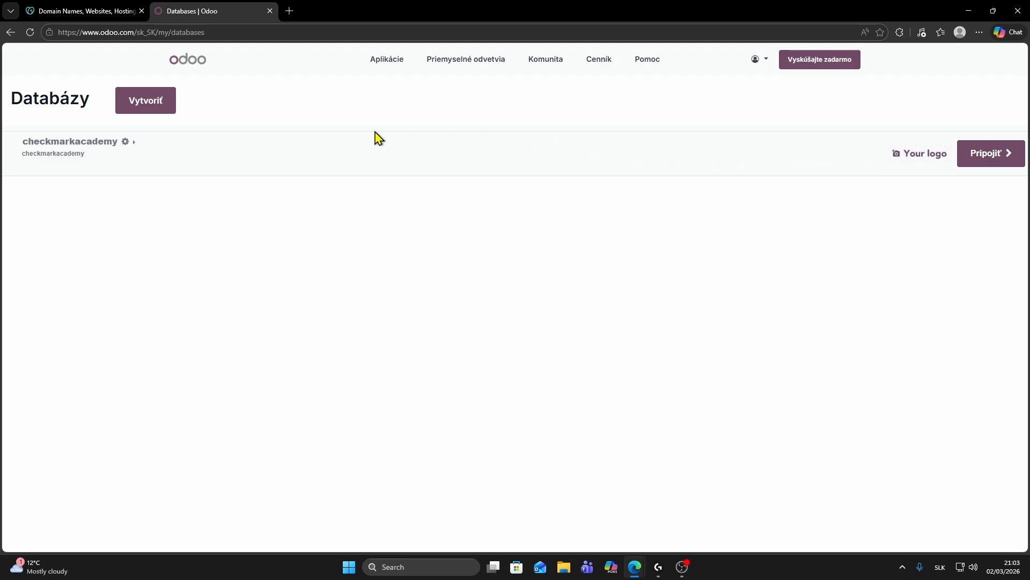
left_click(125, 142)
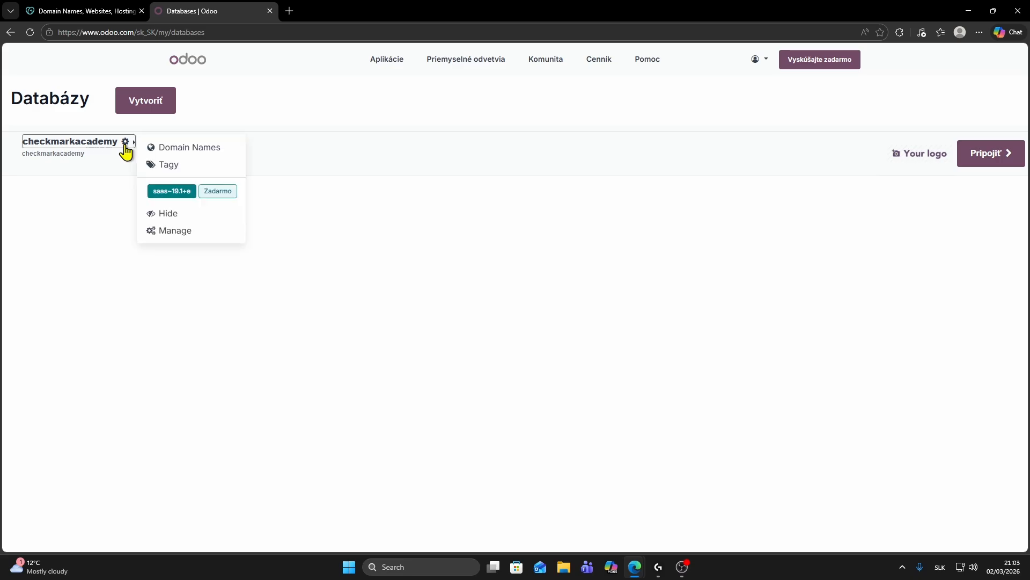
left_click(196, 153)
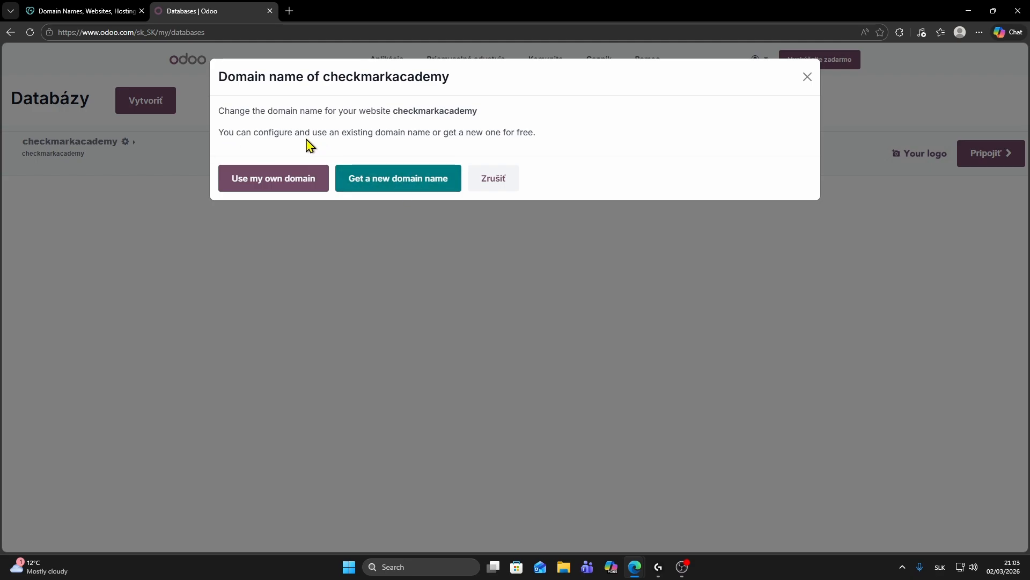
left_click(263, 182)
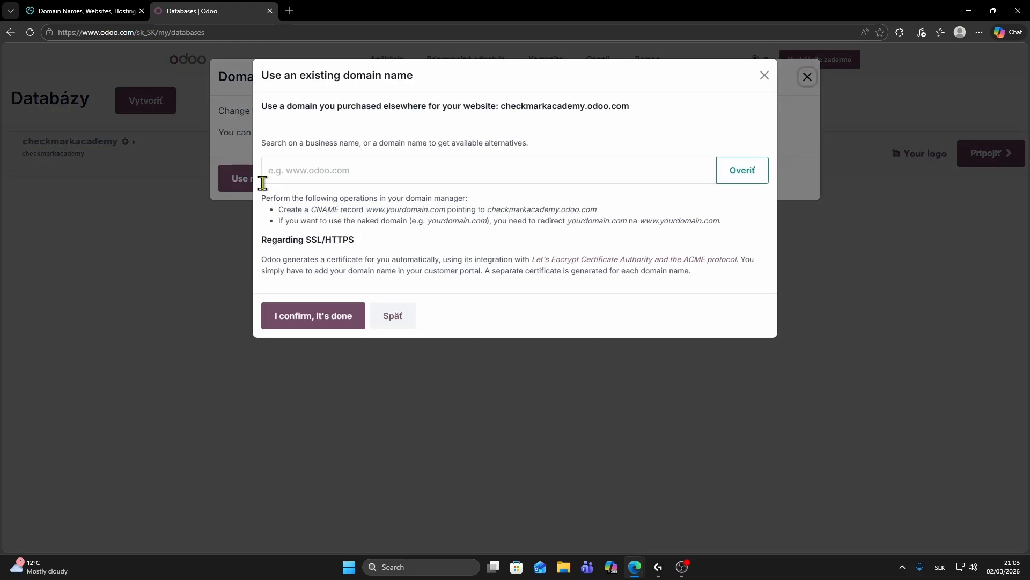
left_click(310, 169)
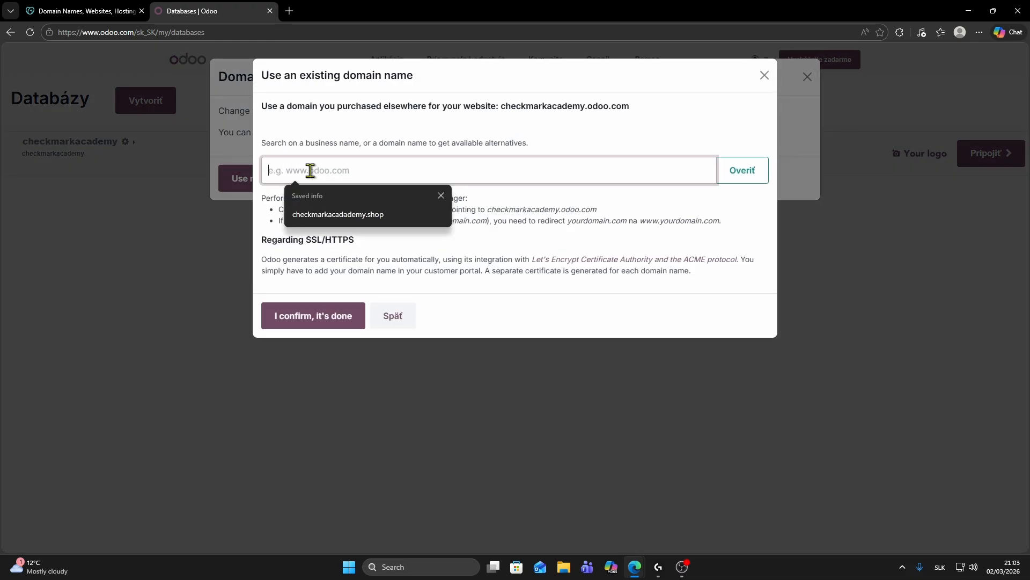
left_click(441, 197)
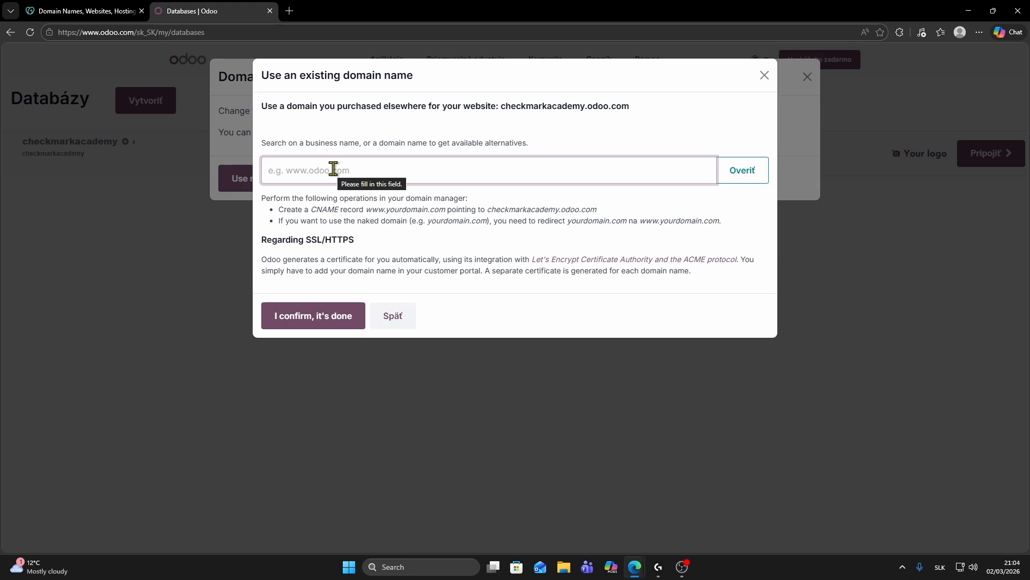
Step: Switch to GoDaddy, open the Checkmark dashboard and copy the domain name checkmarkacademy.online
left_click(113, 8)
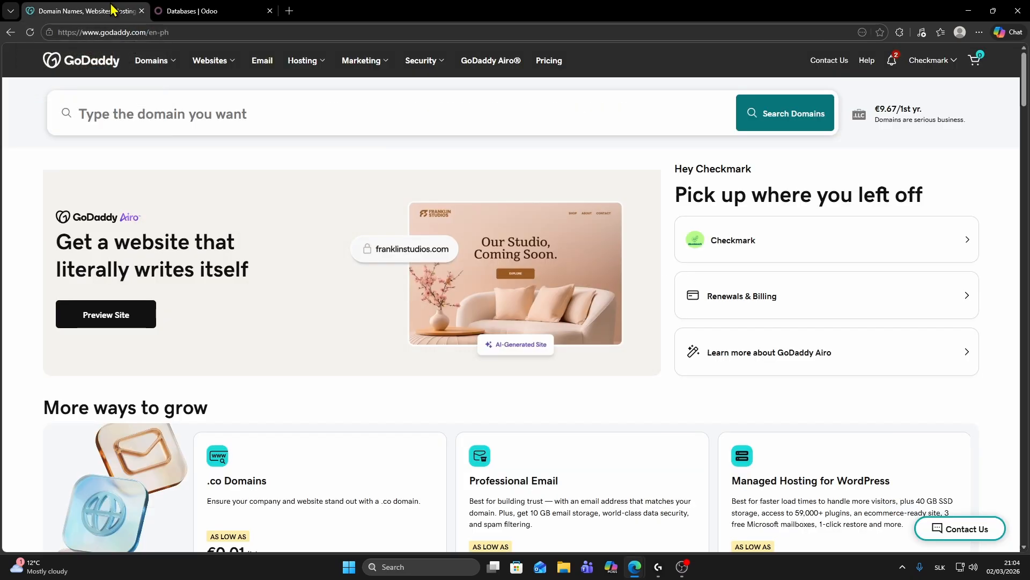
left_click(703, 239)
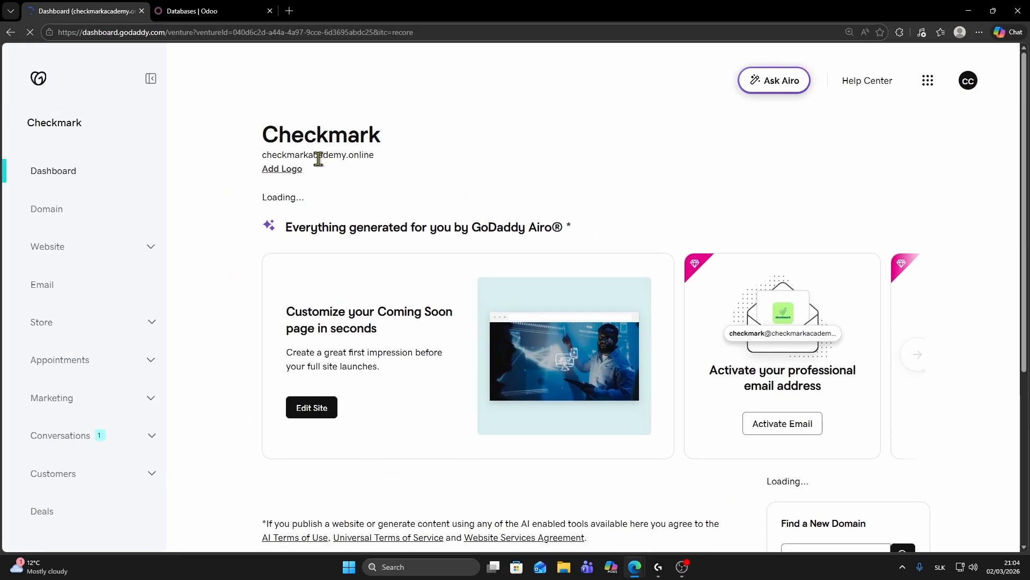
left_click_drag(260, 161, 371, 161)
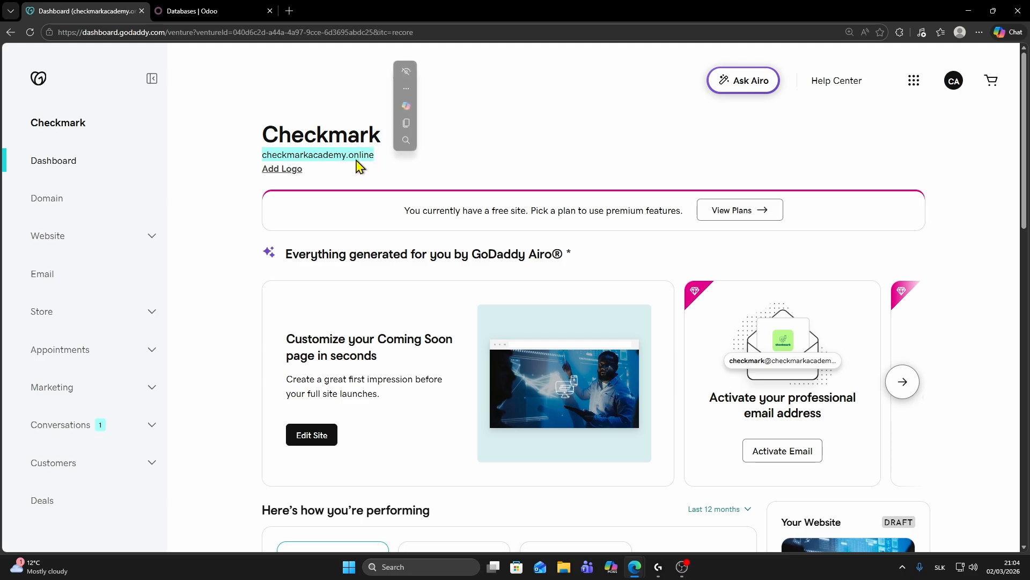
right_click(335, 157)
left_click(359, 169)
left_click(192, 12)
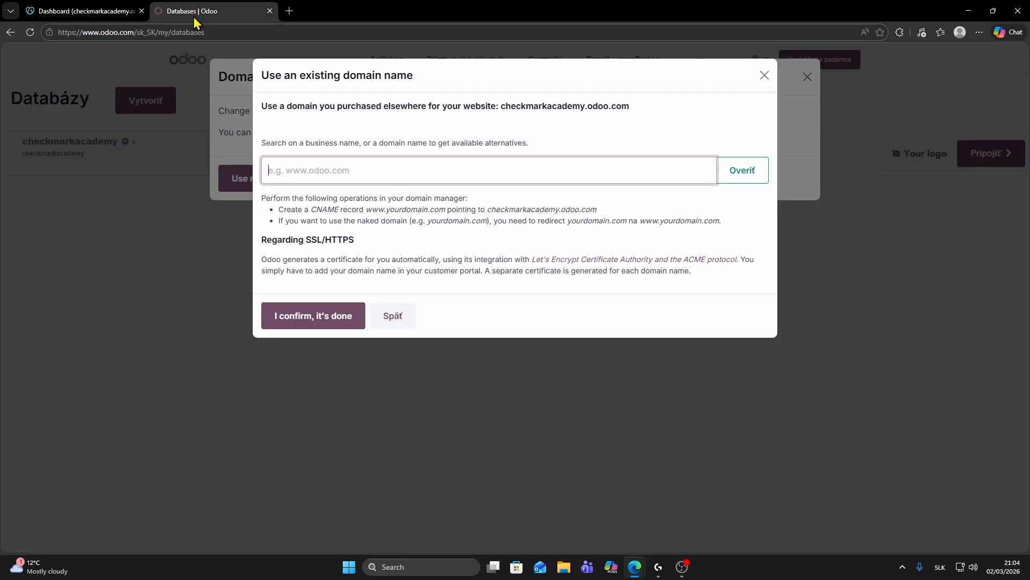
type("w")
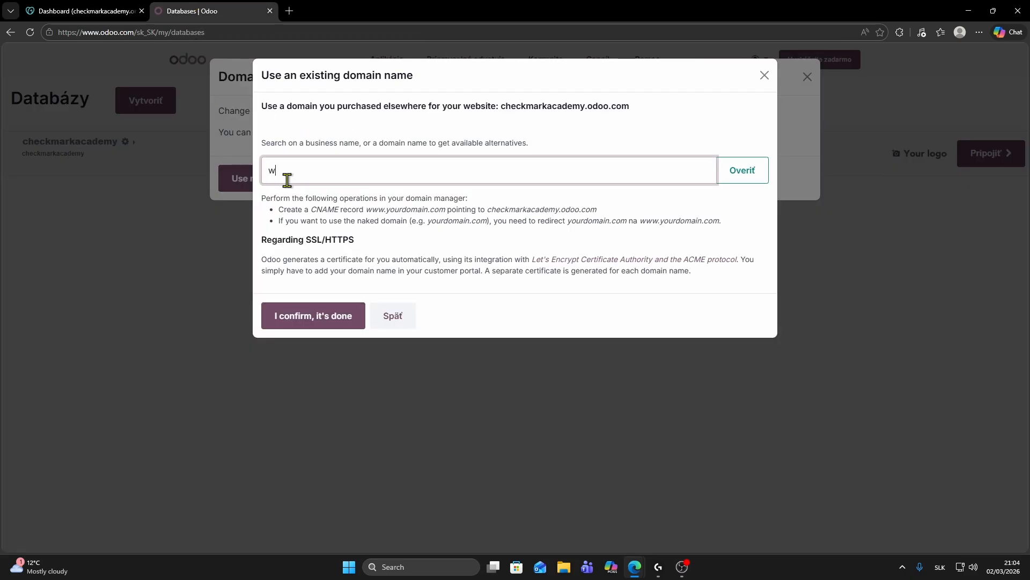
type("ww.")
key("ctrl+v")
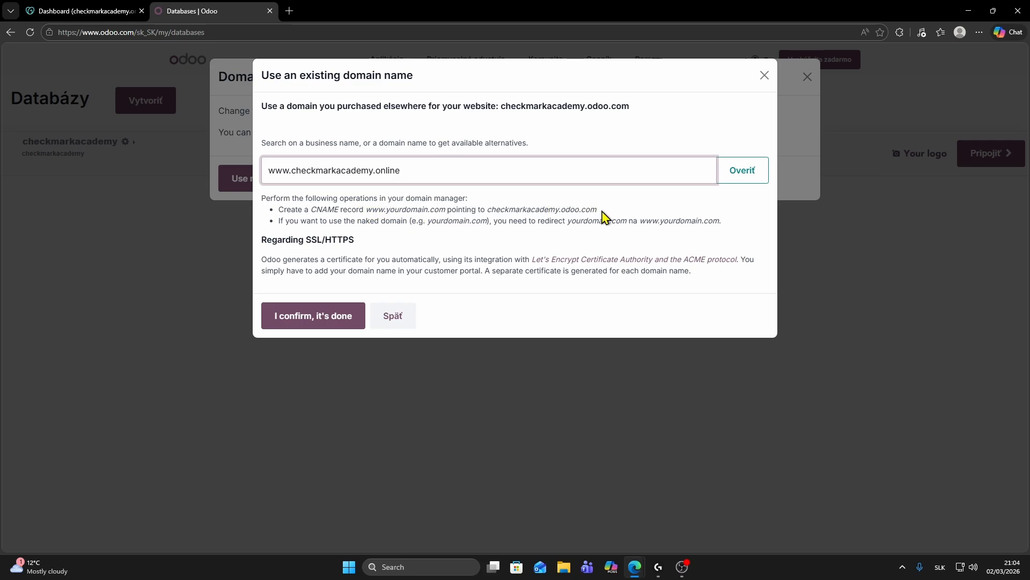
Step: Copy the CNAME target checkmarkacademy.odoo.com from the domain setup instructions
mouse_move(600, 210)
left_mouse_down()
mouse_move(487, 209)
mouse_move(602, 208)
left_mouse_up()
left_click(583, 211)
right_click(601, 211)
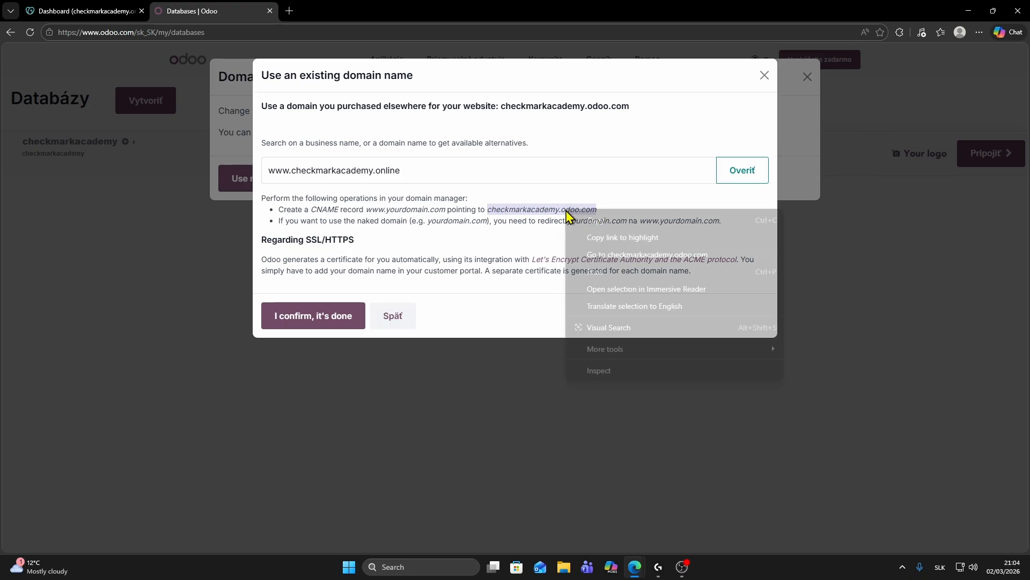
left_click(582, 219)
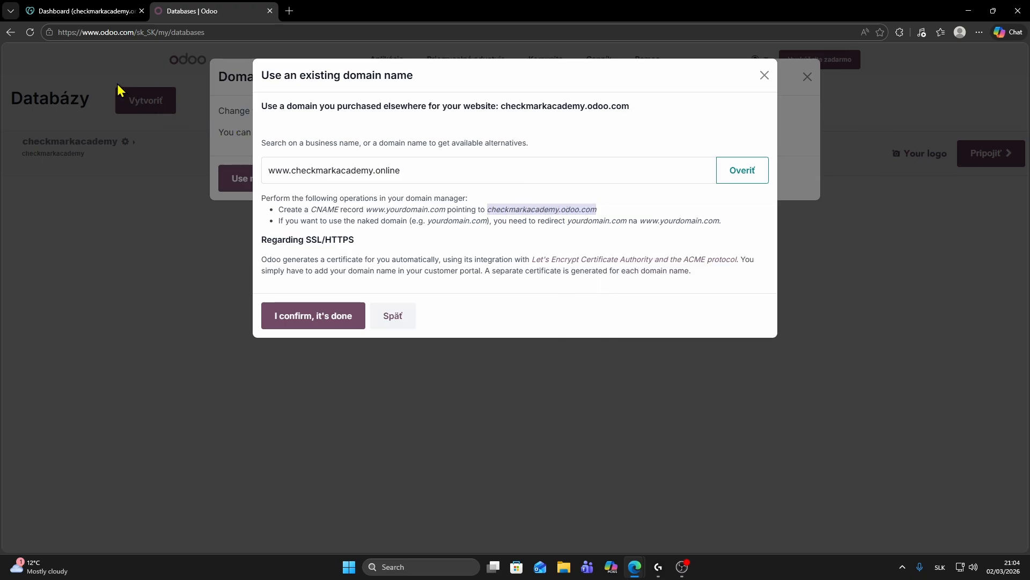
Step: Switch to GoDaddy, open the DNS records of checkmarkacademy.online and dismiss the configuration notice
left_click(60, 13)
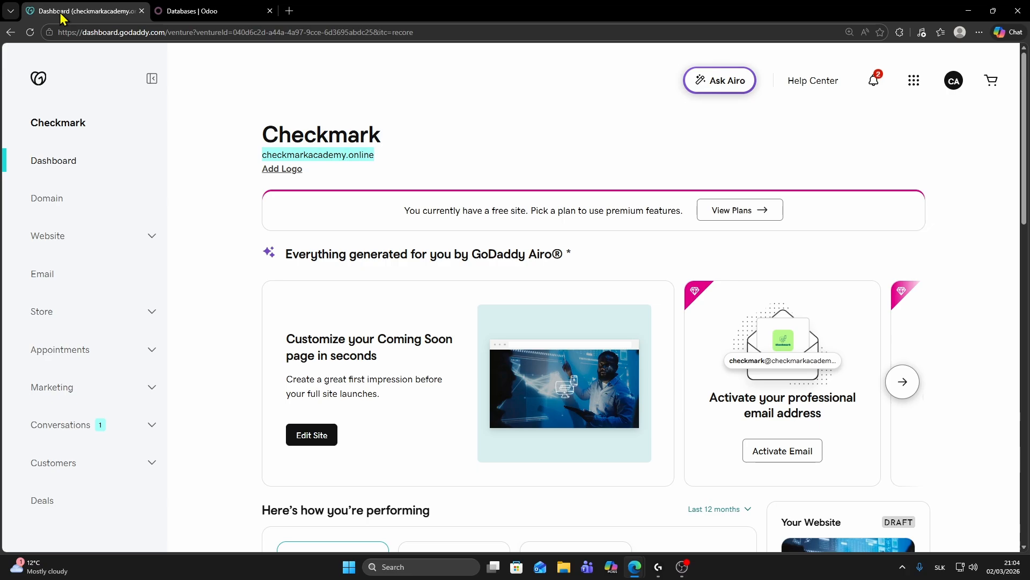
left_click(50, 209)
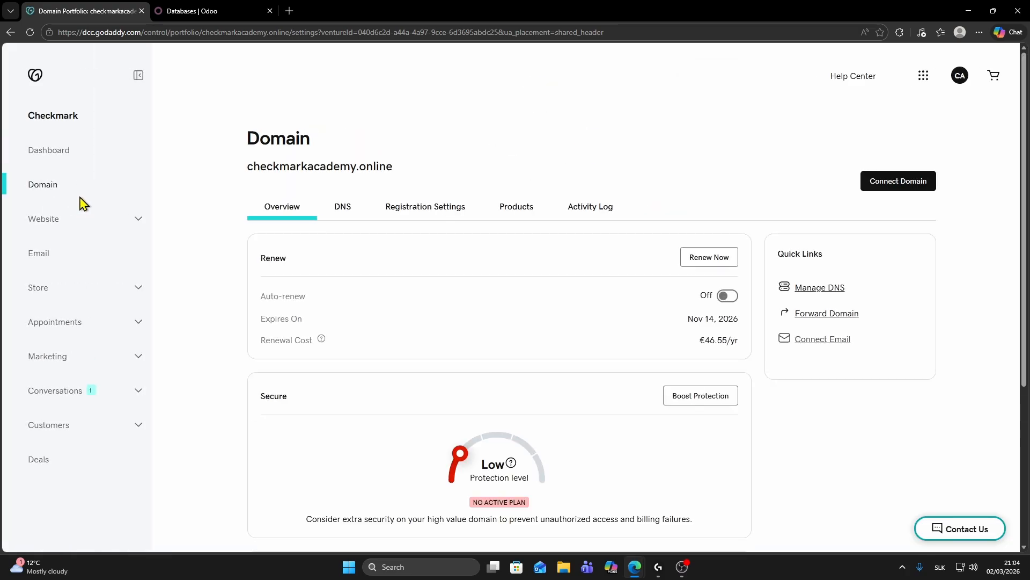
left_click(342, 217)
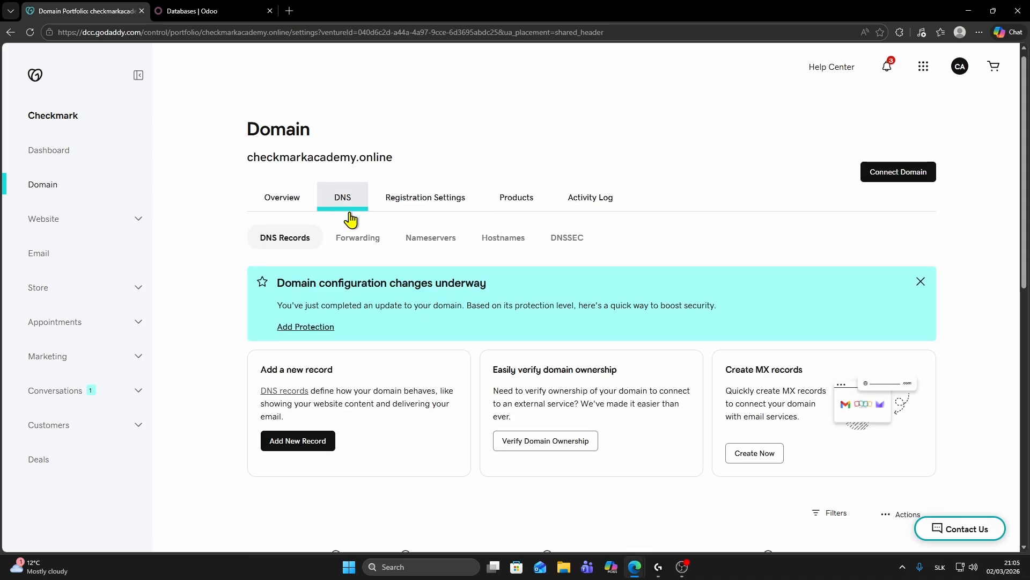
scroll(600, 234, "down", 2)
left_click(921, 183)
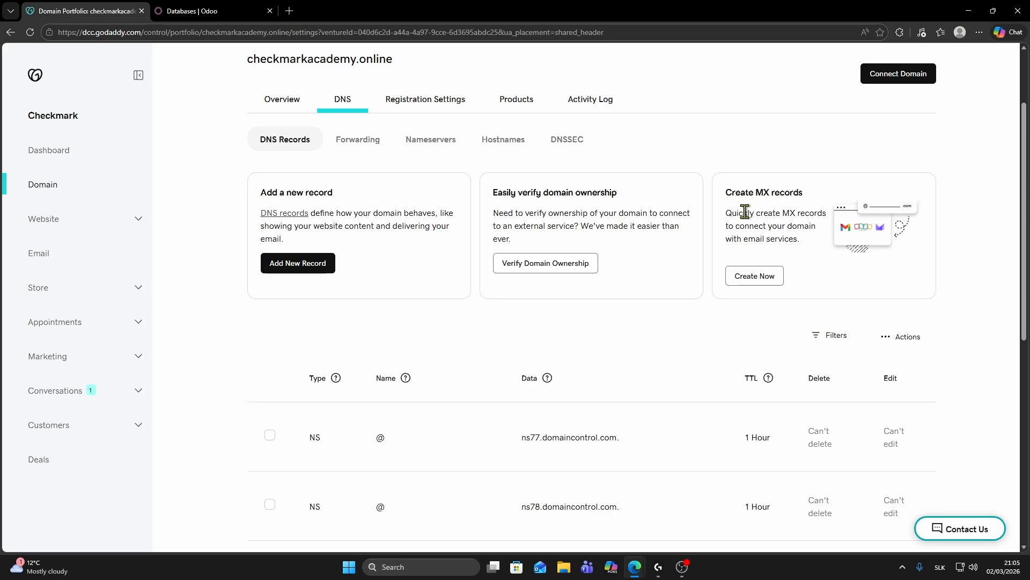
Step: Delete both existing CNAME records, the www one and the acm-validations one, and dismiss the notification
scroll(716, 222, "down", 3)
scroll(716, 223, "down", 4)
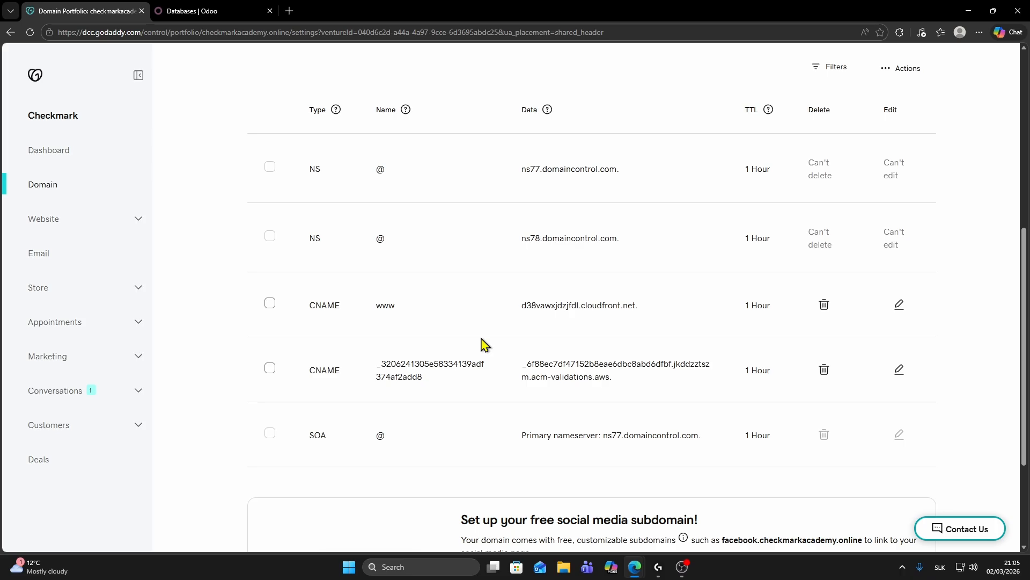
scroll(485, 344, "up", 2)
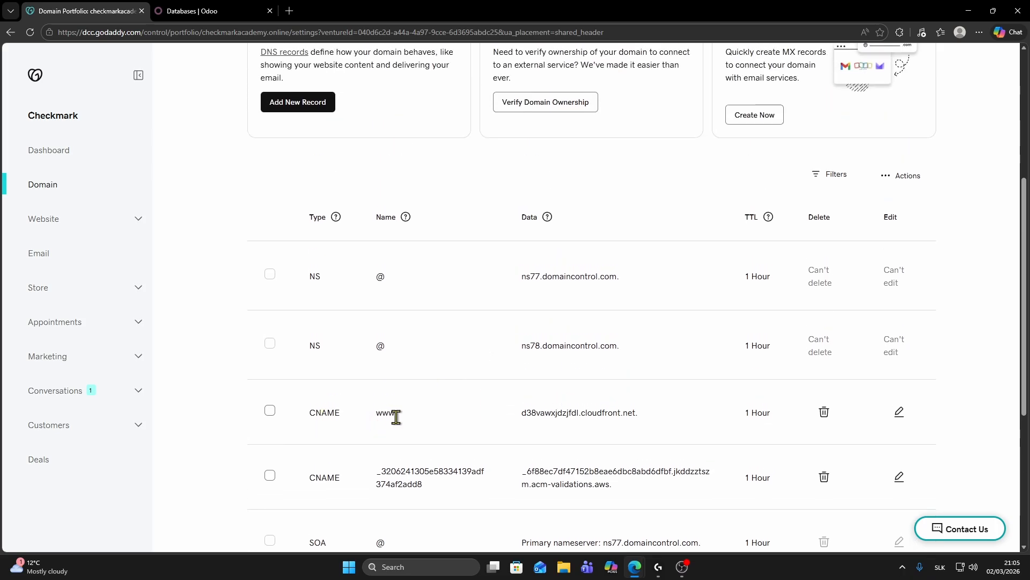
left_click(823, 417)
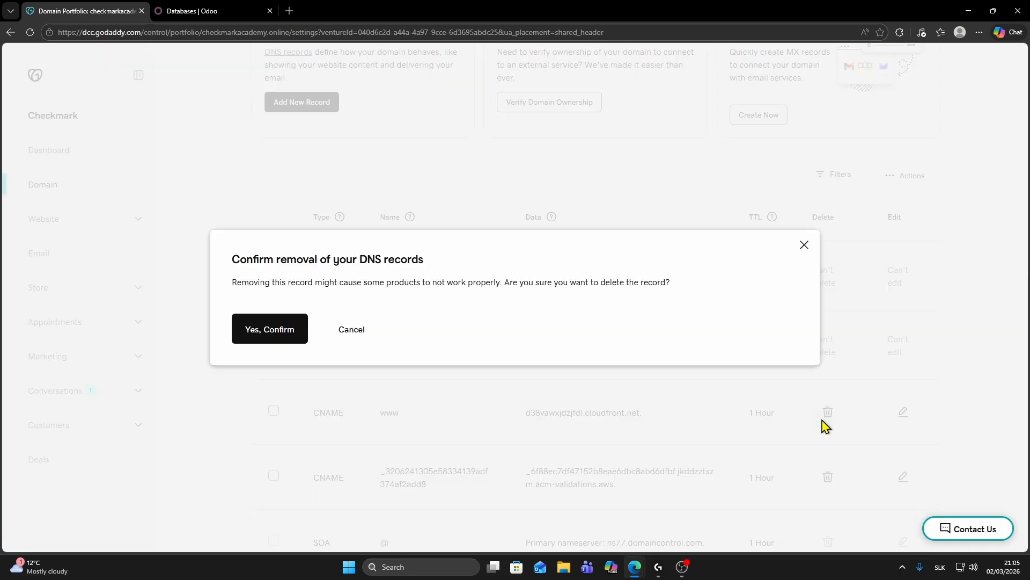
left_click(268, 339)
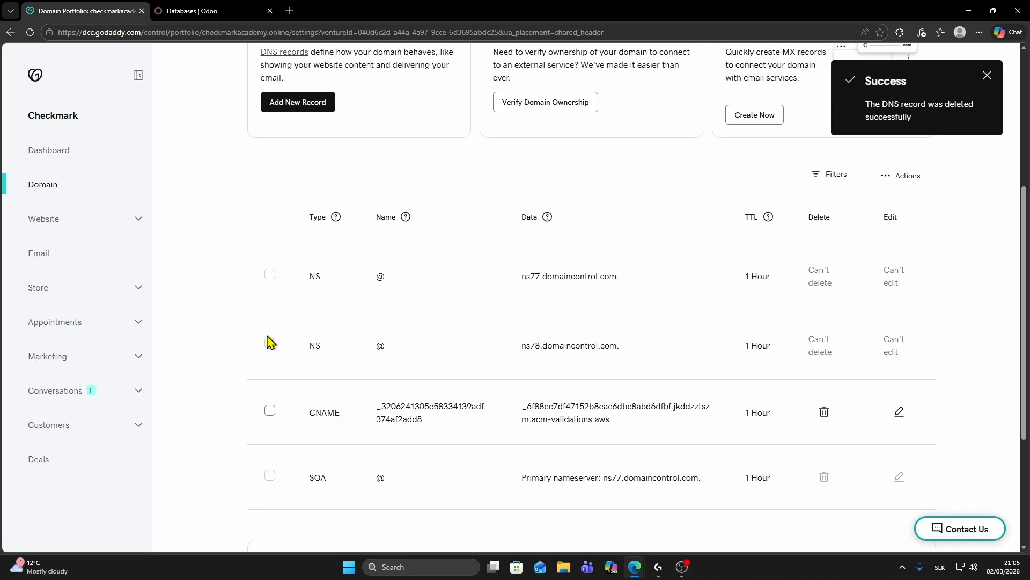
left_click(824, 413)
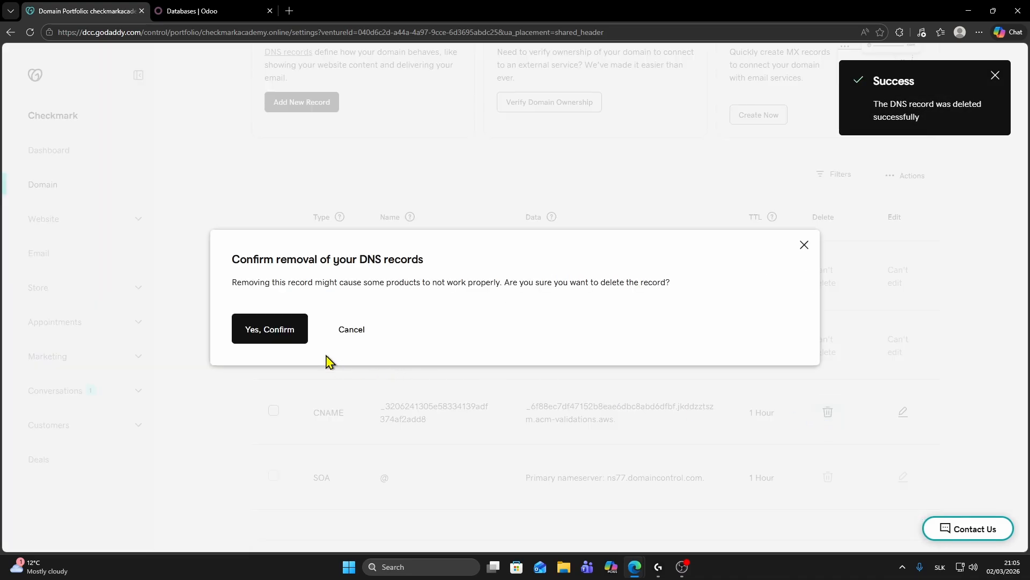
left_click(279, 330)
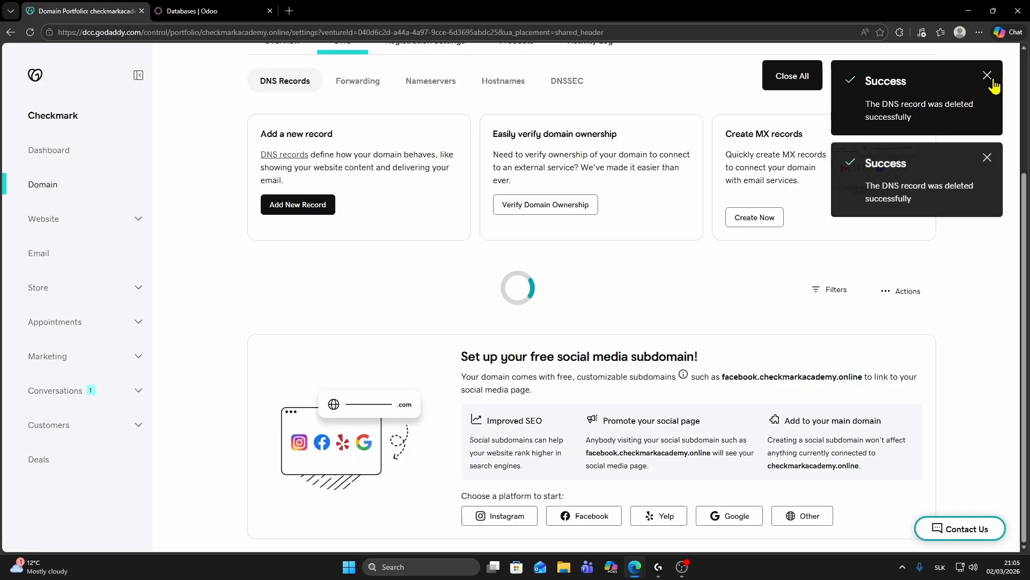
left_click(995, 77)
scroll(904, 246, "up", 3)
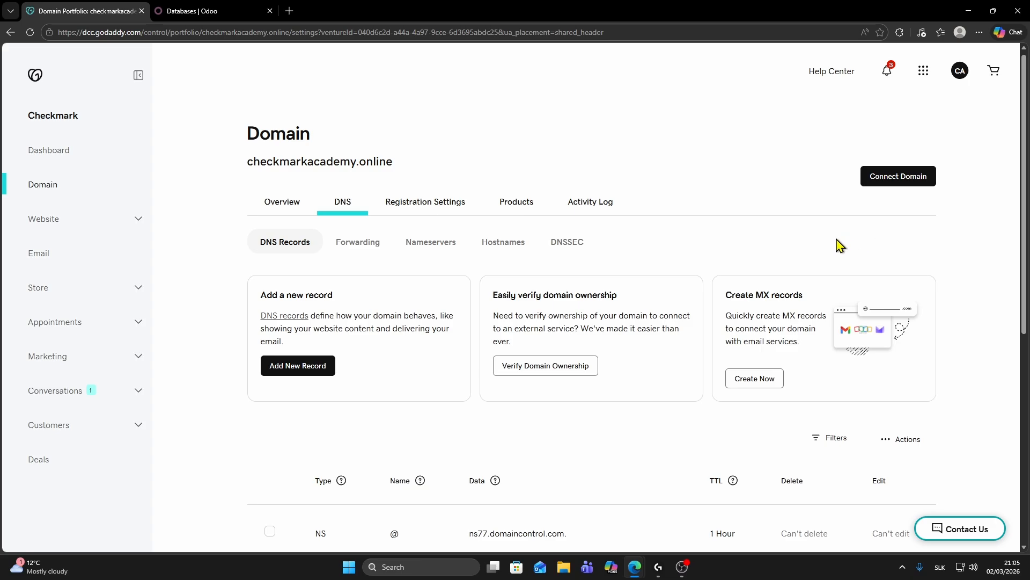
left_click(291, 365)
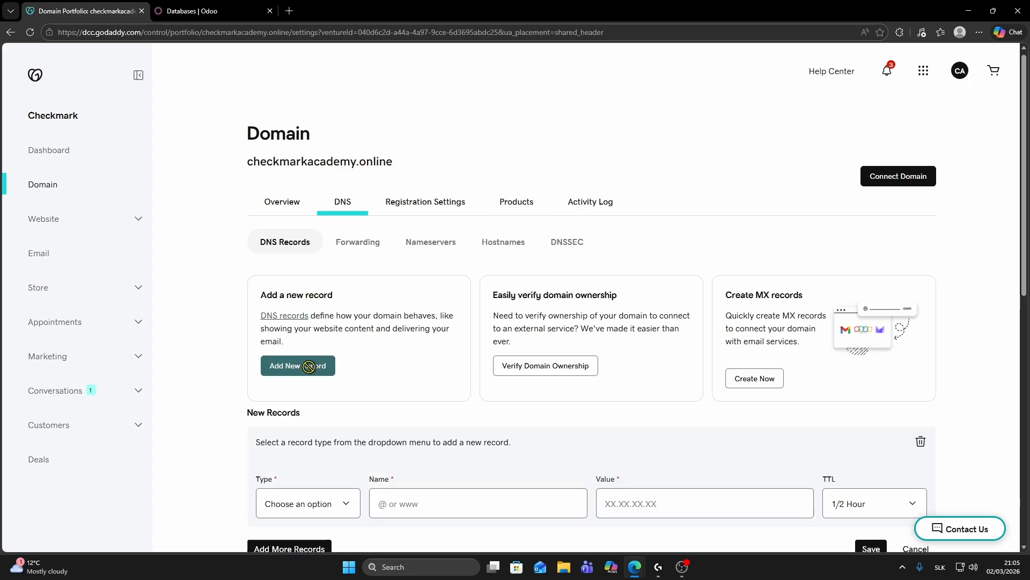
scroll(306, 340, "down", 3)
left_click(295, 352)
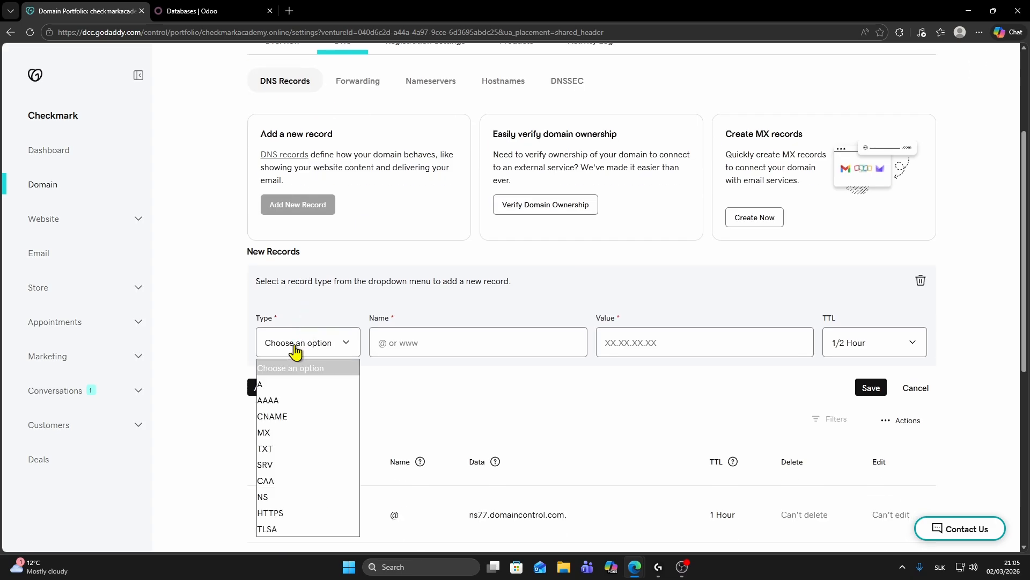
left_click(285, 417)
left_click(399, 346)
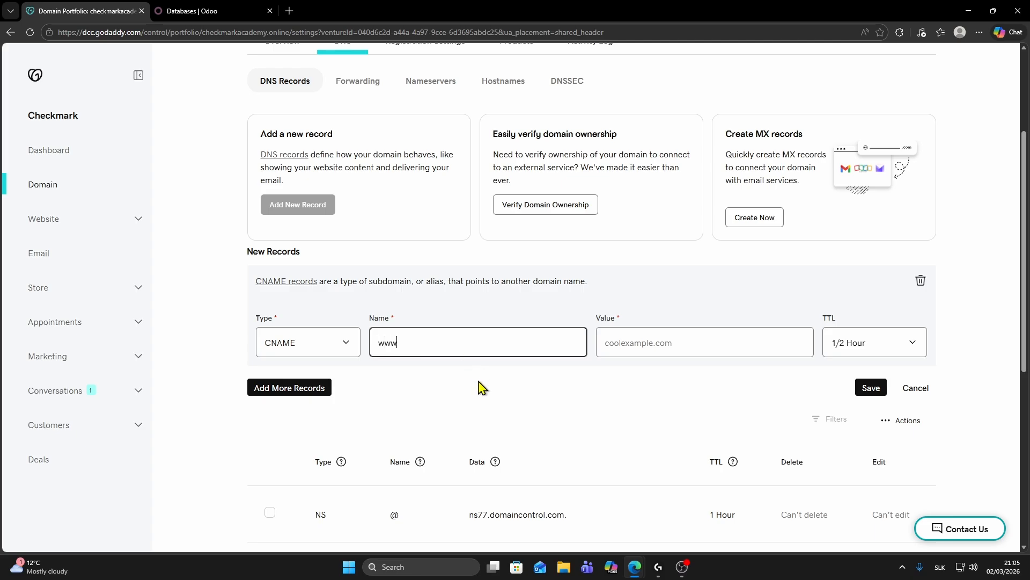
Step: Set the new CNAME record's value to checkmarkacademy.odoo.com, save it and check the record list
left_click(640, 342)
key("ctrl+v")
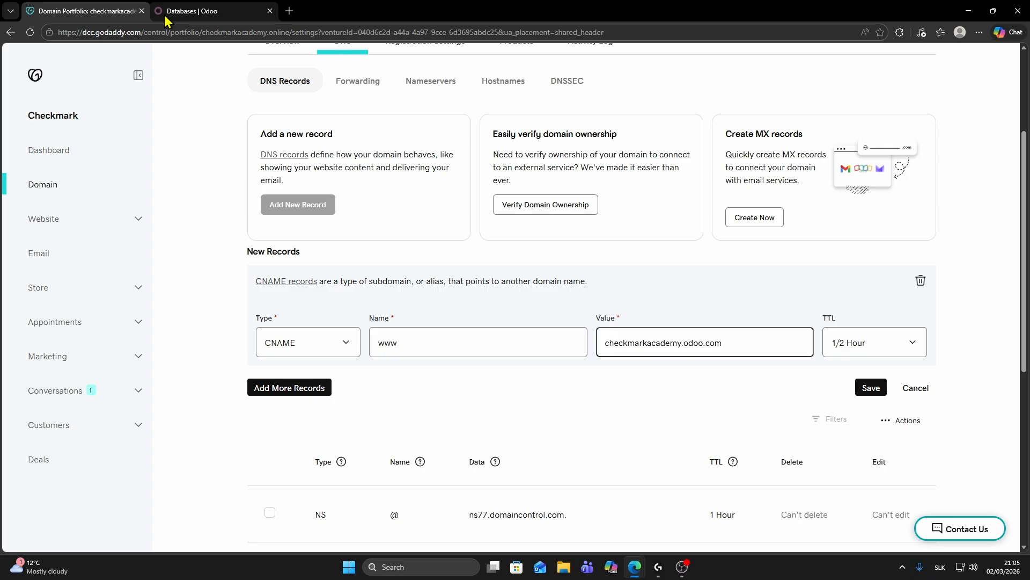
scroll(731, 290, "down", 1)
scroll(745, 302, "up", 1)
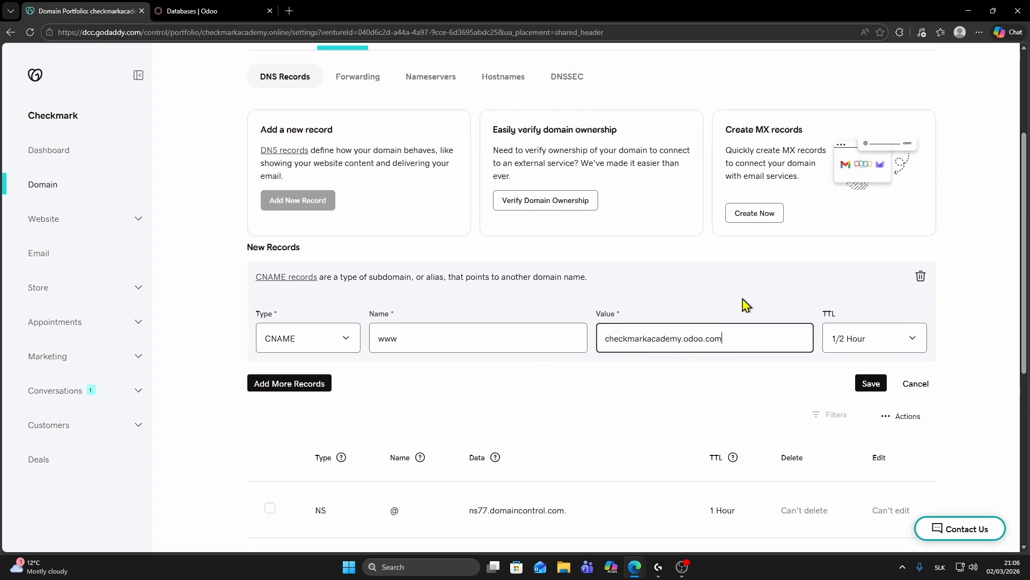
scroll(751, 308, "down", 1)
scroll(779, 301, "down", 1)
left_click(869, 279)
scroll(722, 286, "up", 1)
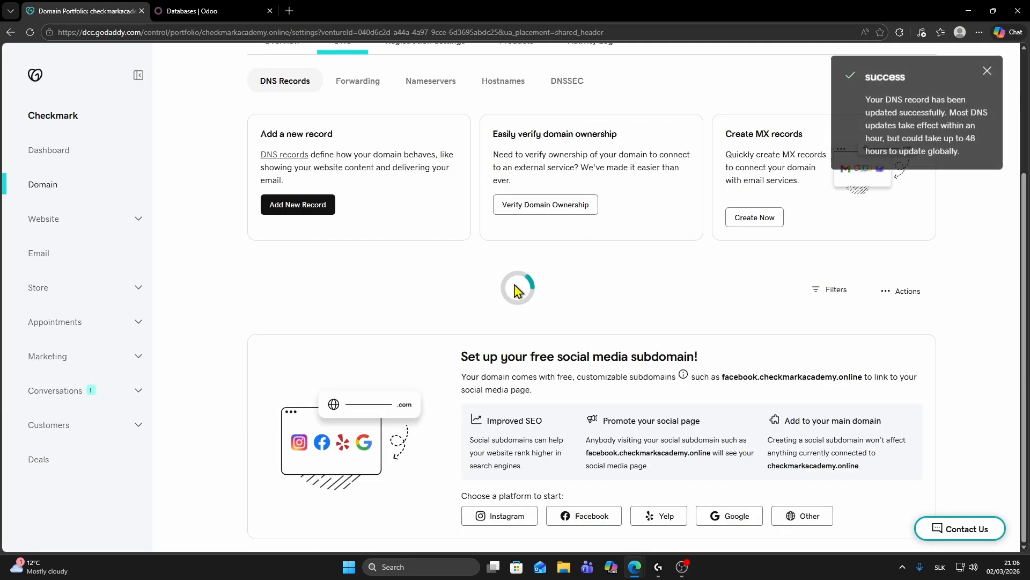
left_click(988, 76)
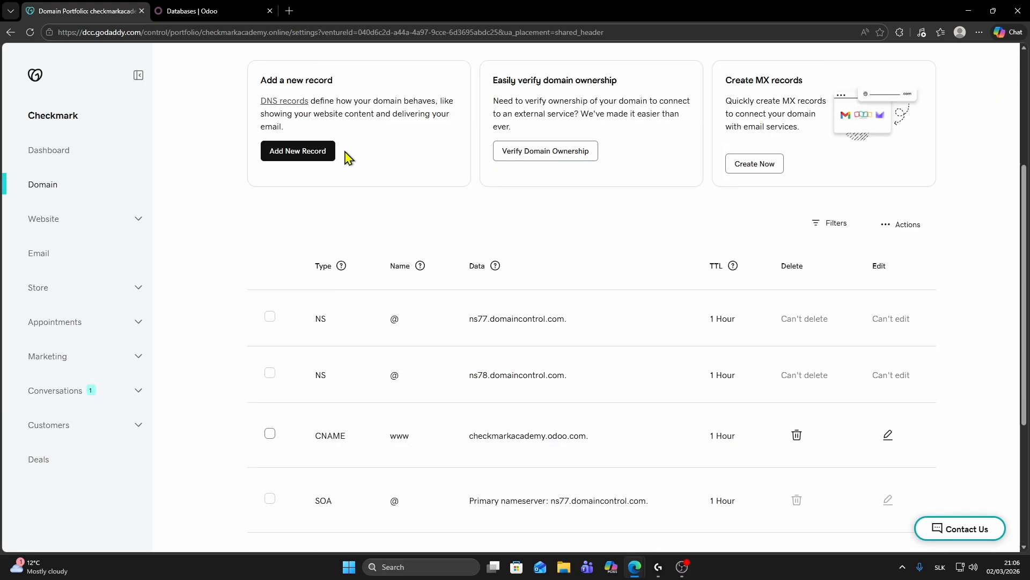
scroll(345, 156, "down", 1)
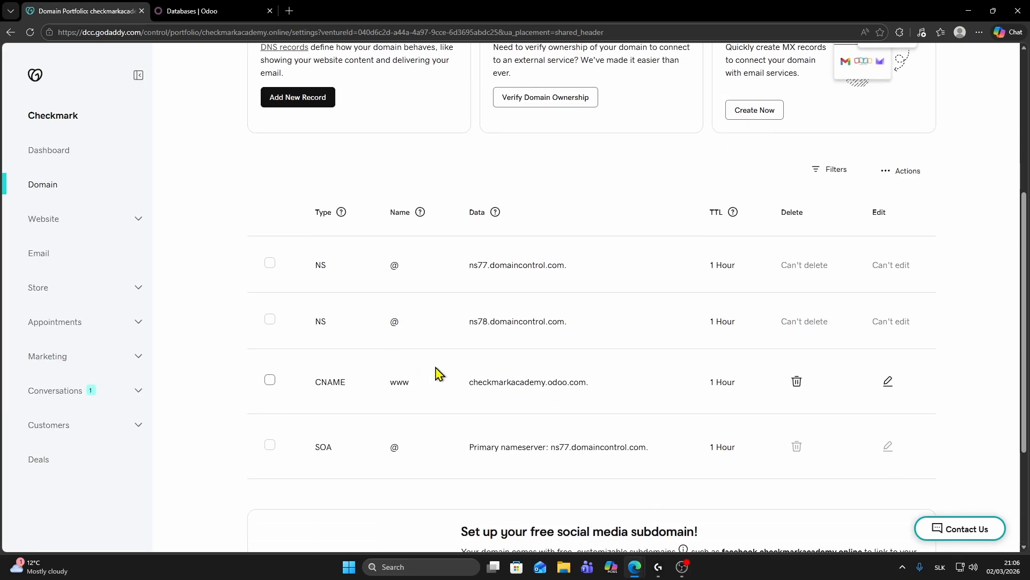
scroll(437, 373, "up", 4)
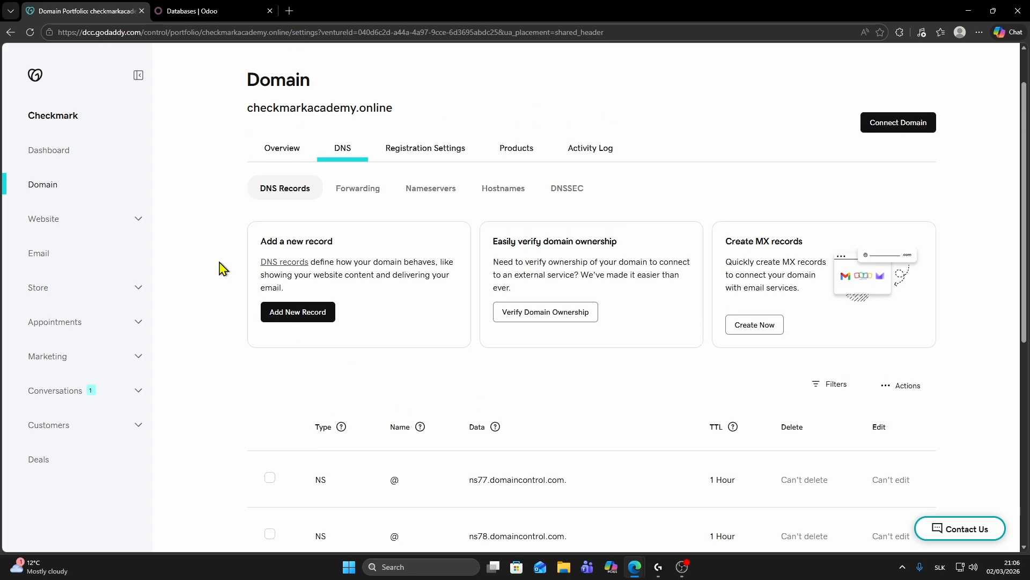
Step: Check Odoo's instruction on redirecting the naked domain, return to GoDaddy and start a forwarding entry for checkmarkacademy.online
left_click(188, 12)
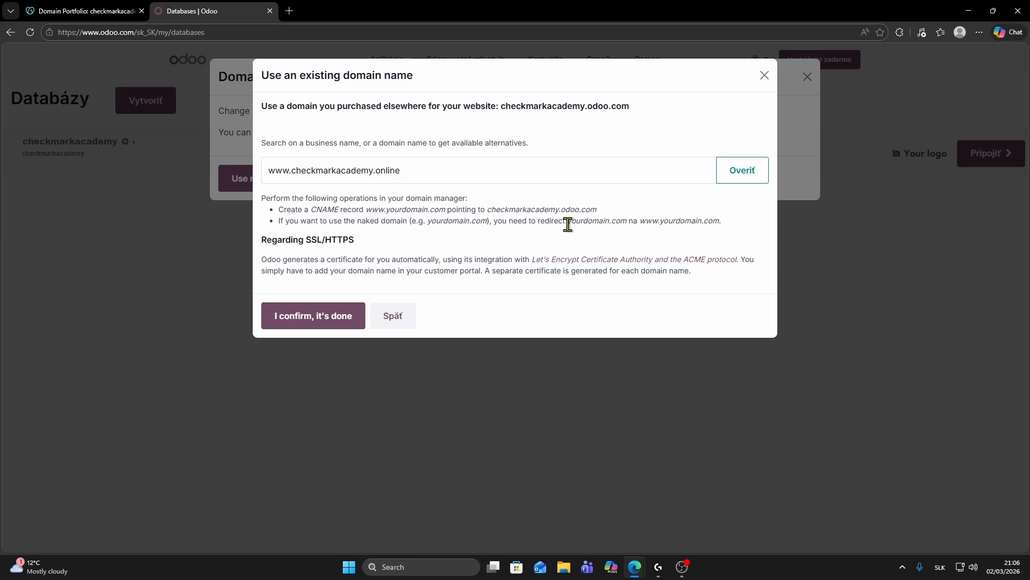
left_click_drag(568, 224, 629, 223)
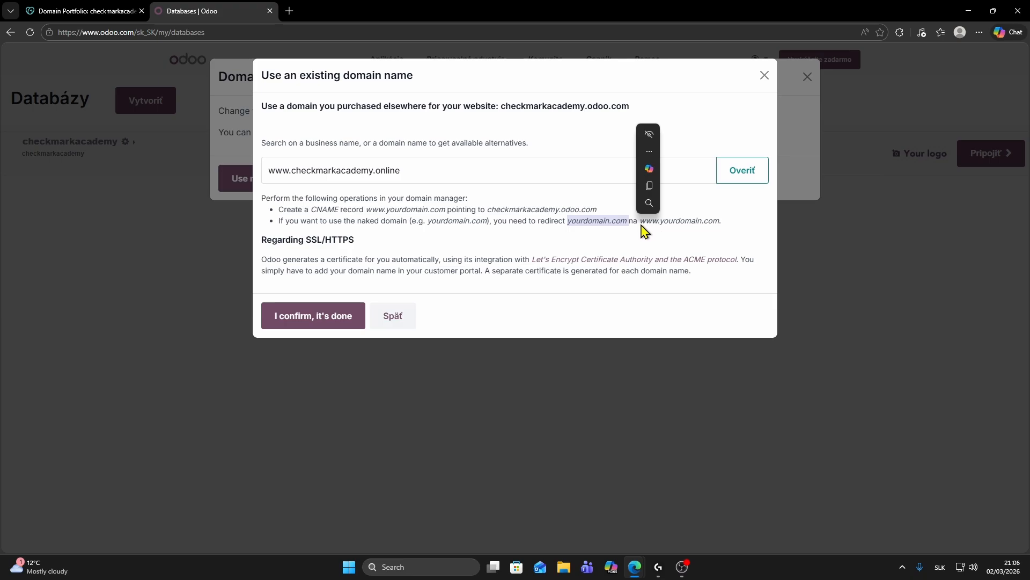
left_click(688, 239)
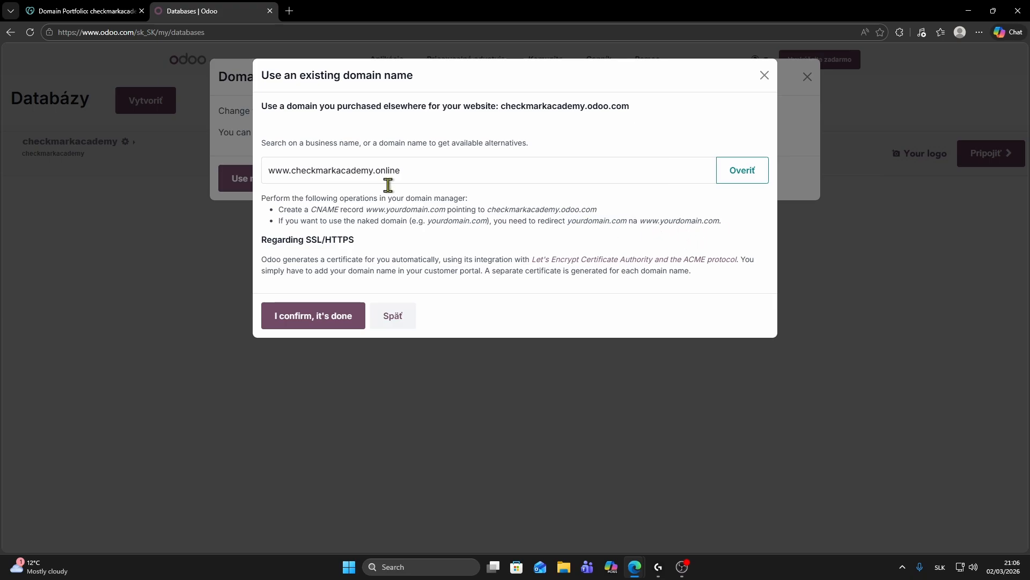
left_click(98, 6)
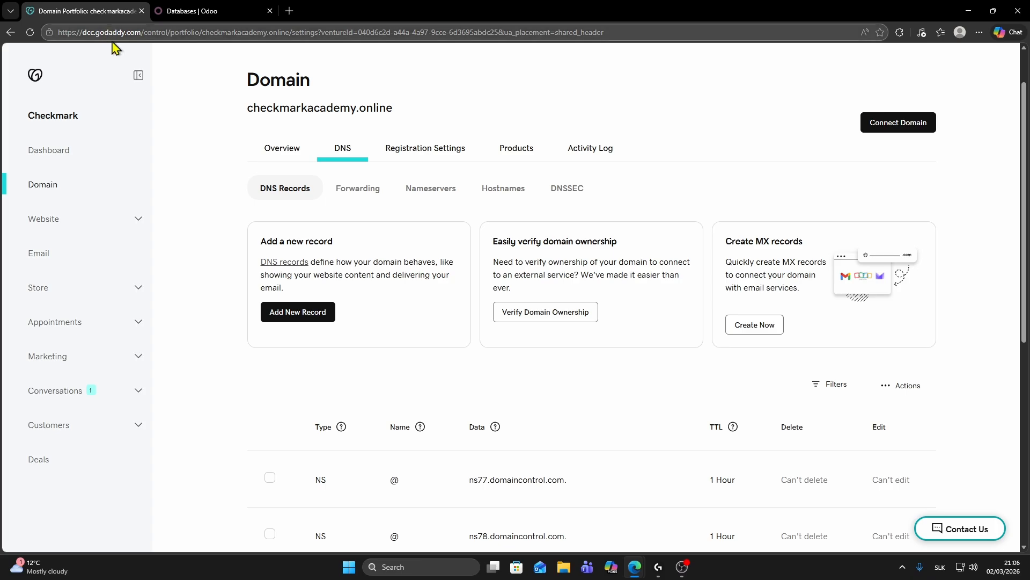
left_click(359, 192)
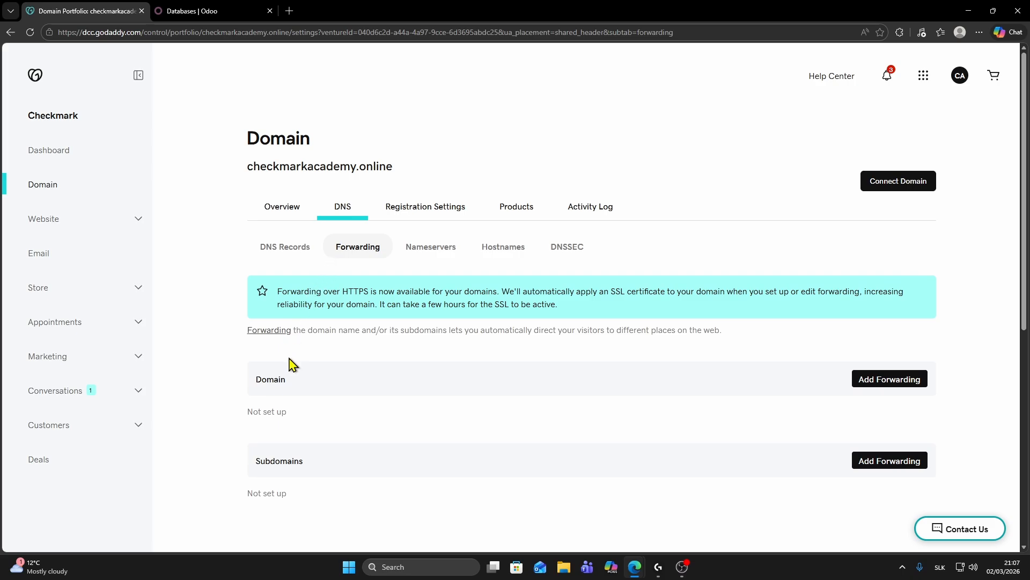
left_click(876, 386)
left_click(411, 234)
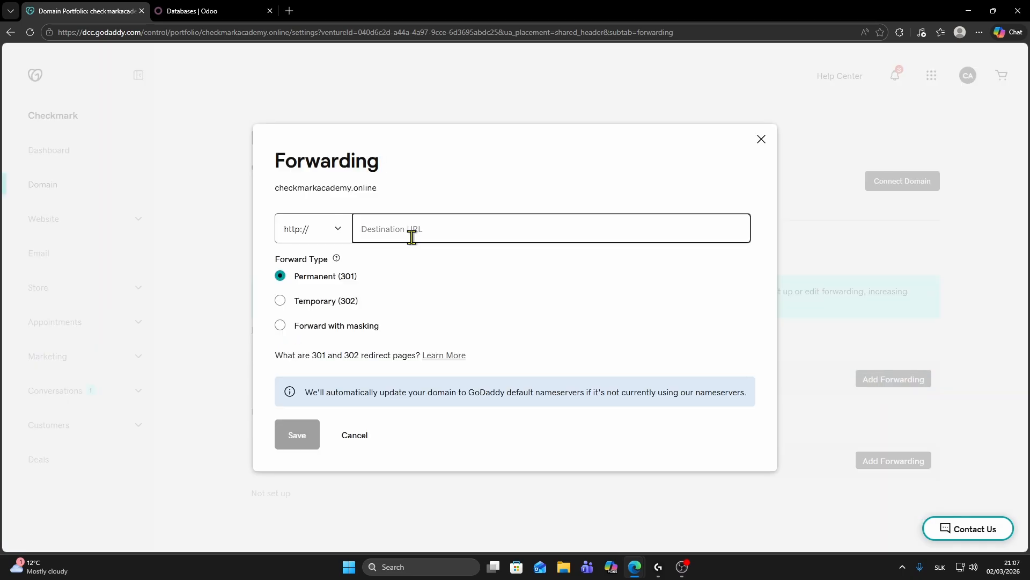
type("w")
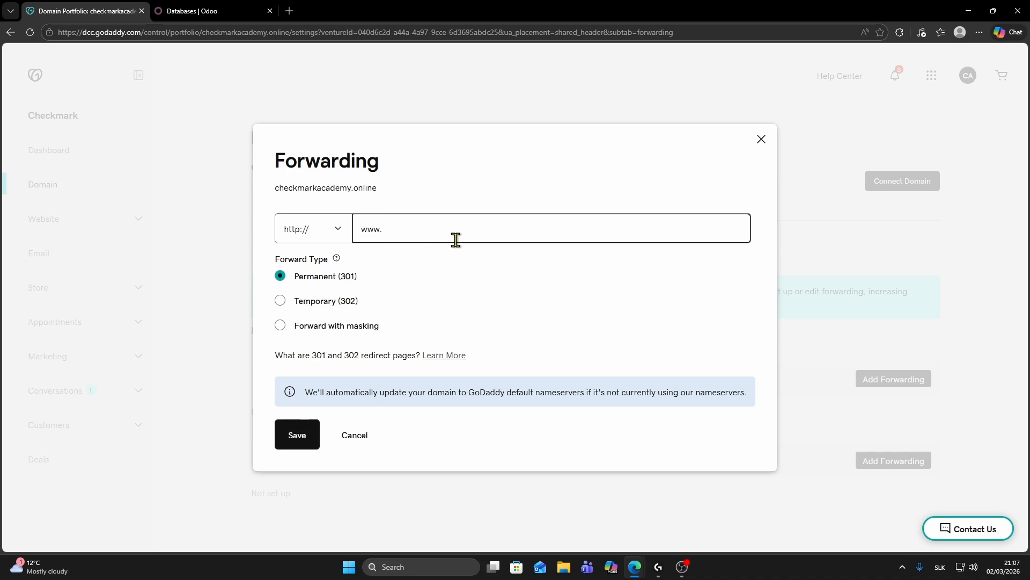
type("ww.")
left_click_drag(379, 188, 280, 193)
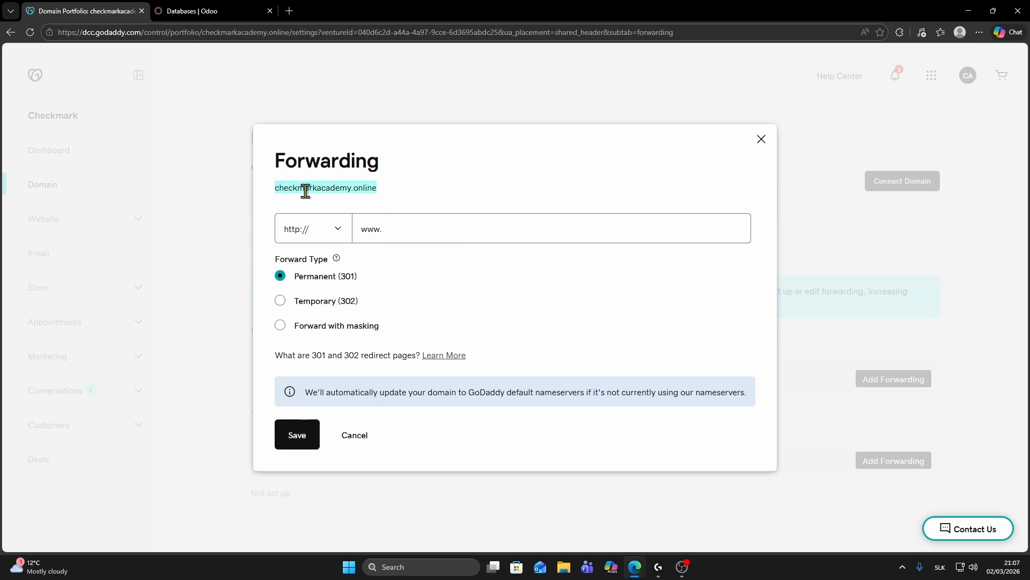
right_click(305, 191)
left_click(332, 200)
left_click(426, 240)
key("ctrl+v")
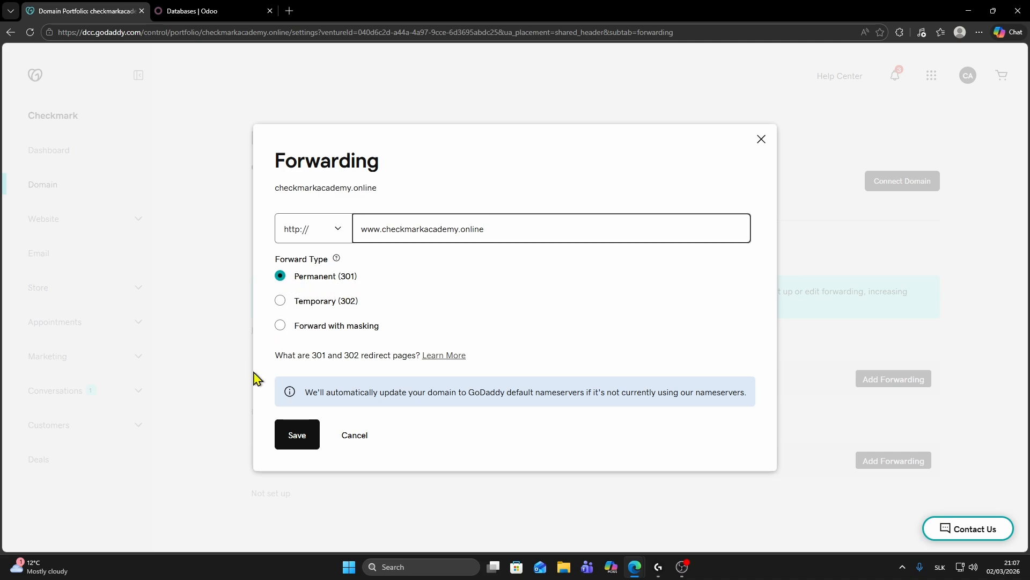
left_click(299, 436)
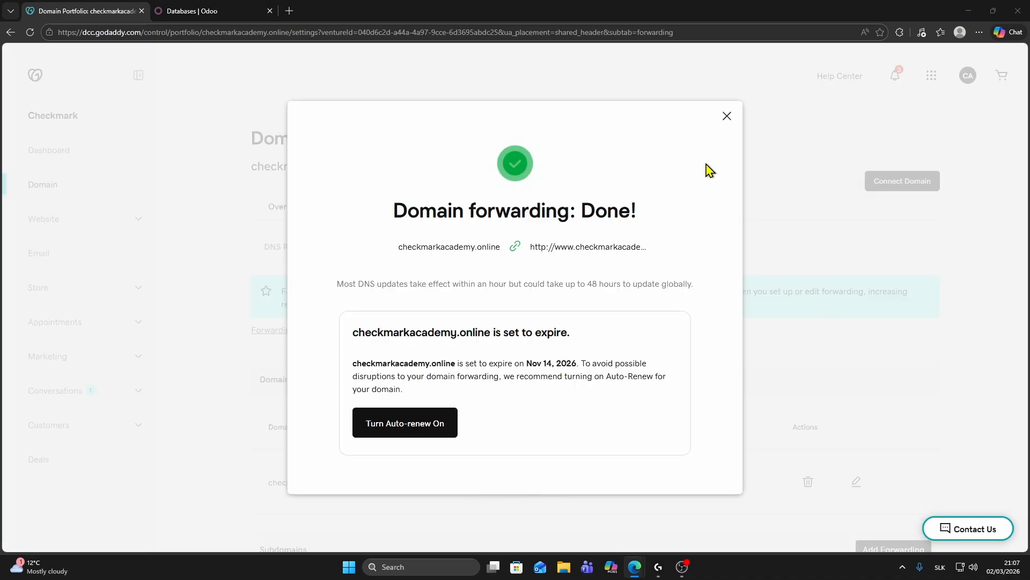
left_click(727, 117)
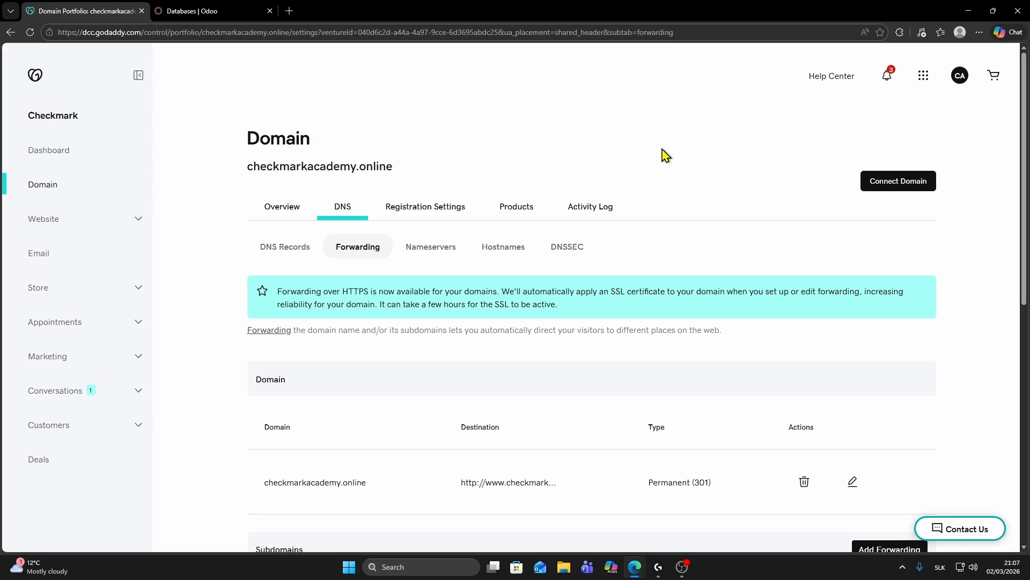
left_click(214, 7)
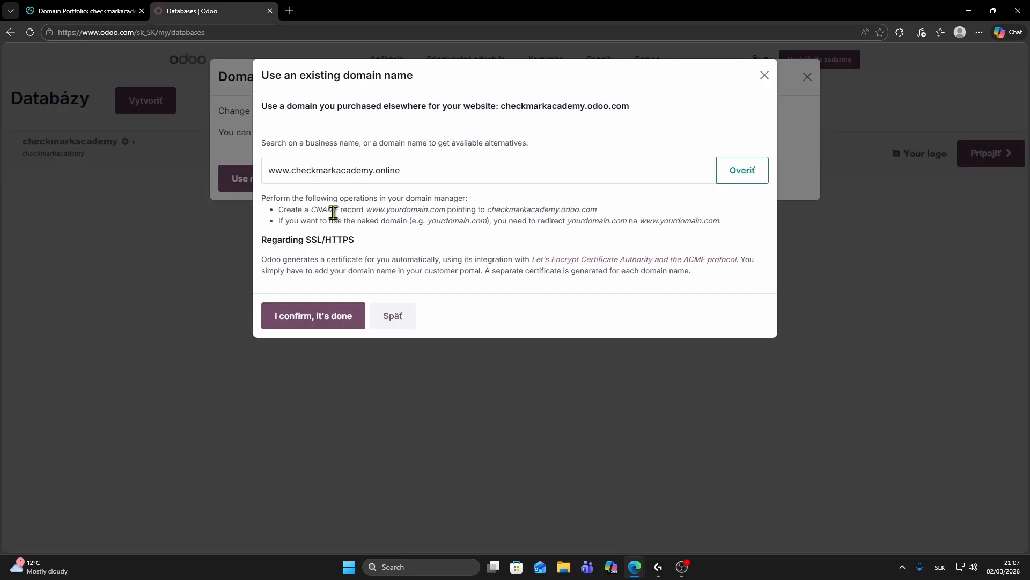
left_click(731, 177)
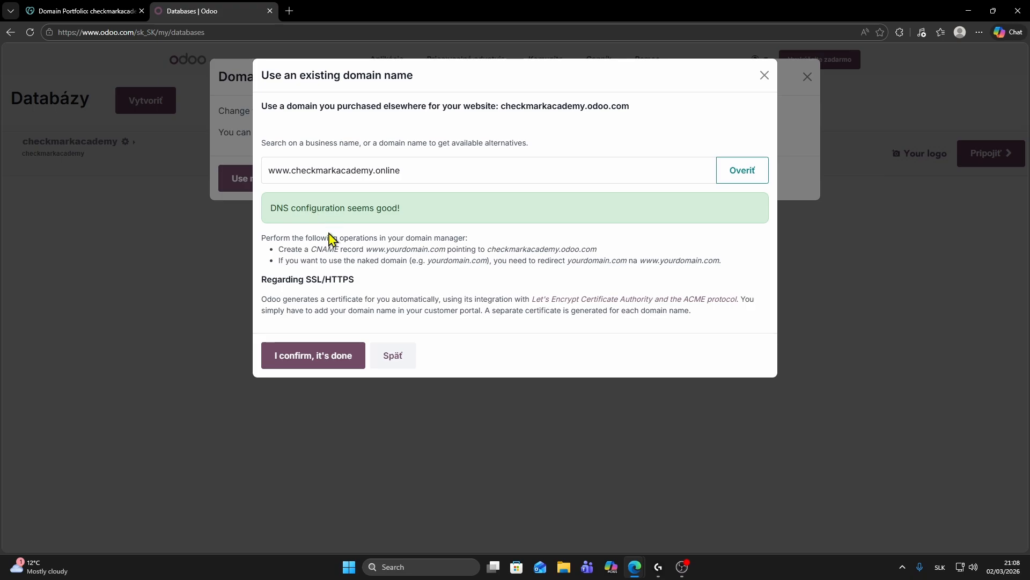
left_click(292, 370)
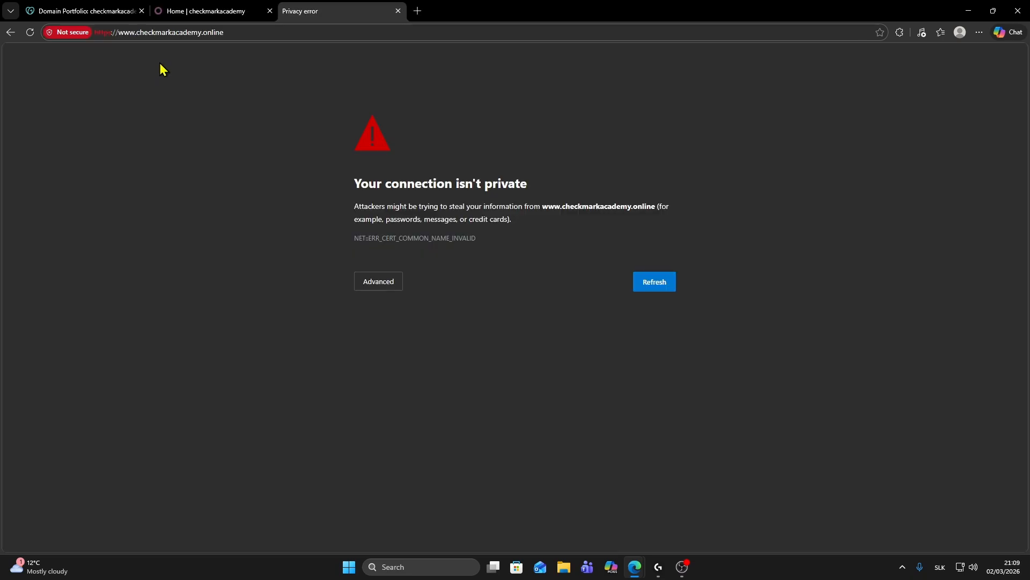